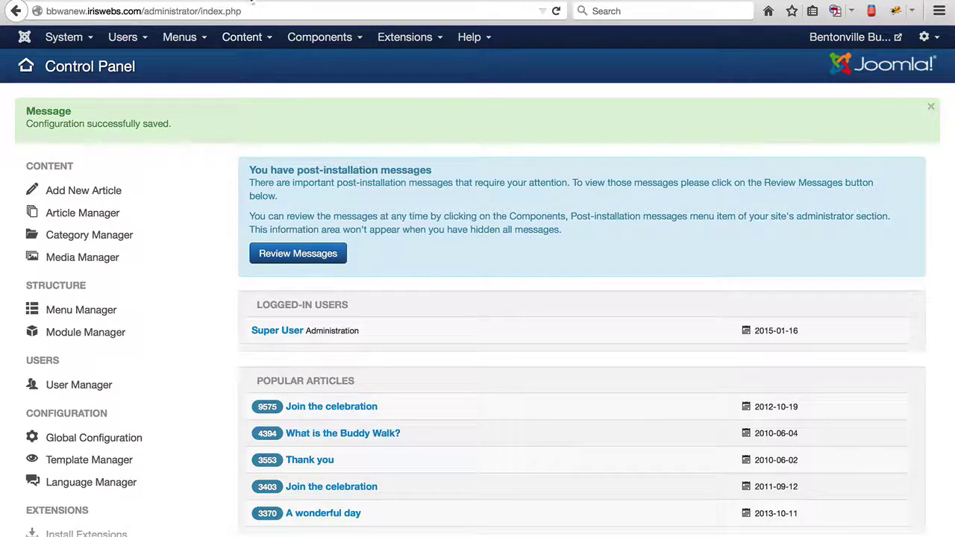
Step: Examine the bbwanew.iriswebs.com front end, viewing its Home, Donate! and The Inclusion Center pages and their URLs
click(245, 3)
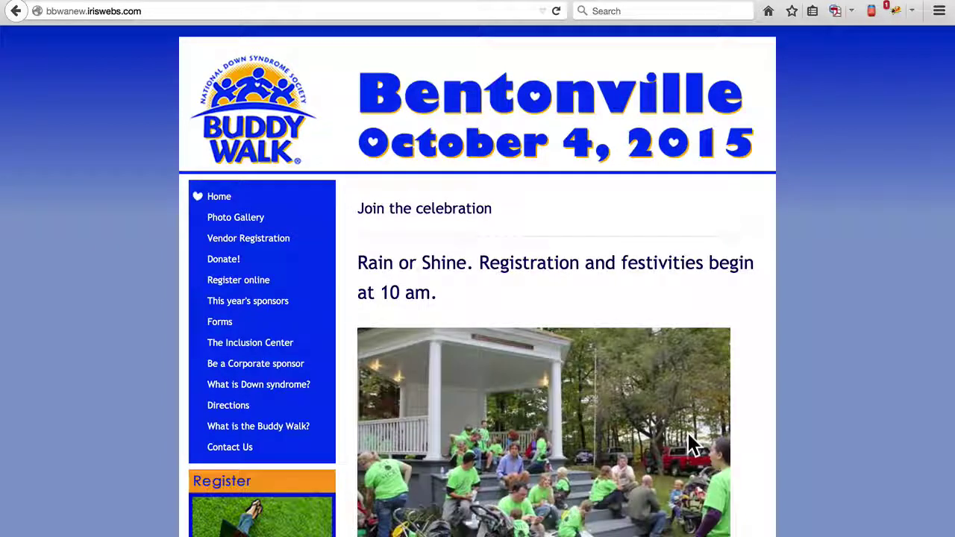
scroll(687, 432, down, 3)
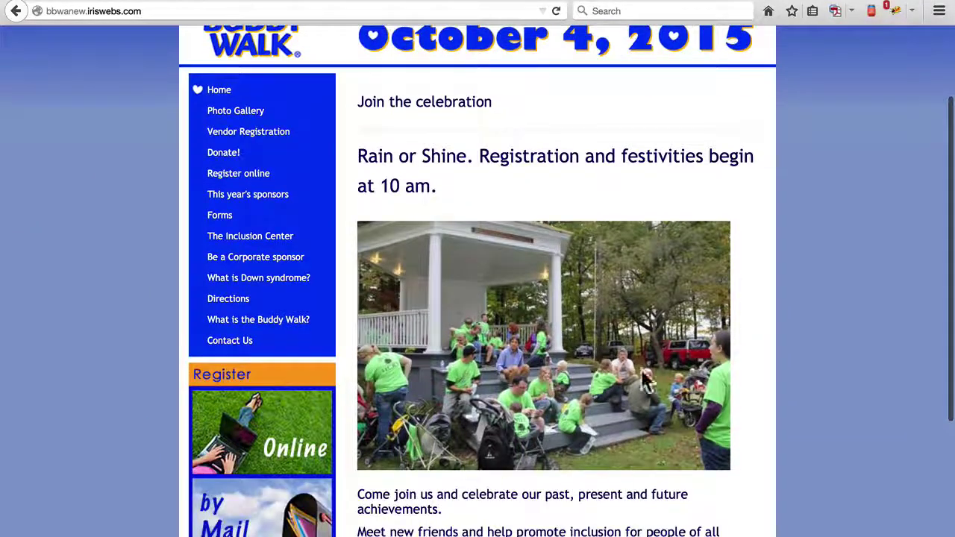
scroll(638, 345, up, 3)
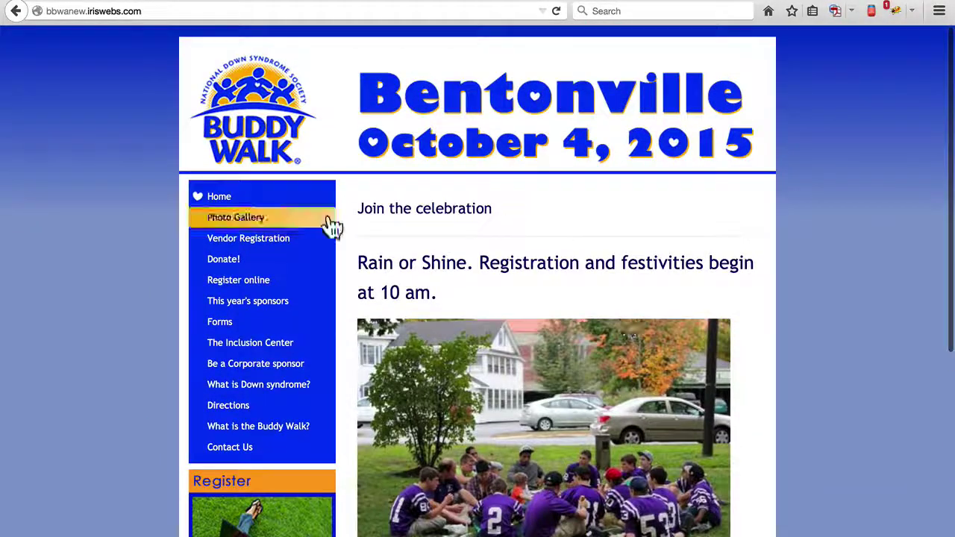
click(231, 264)
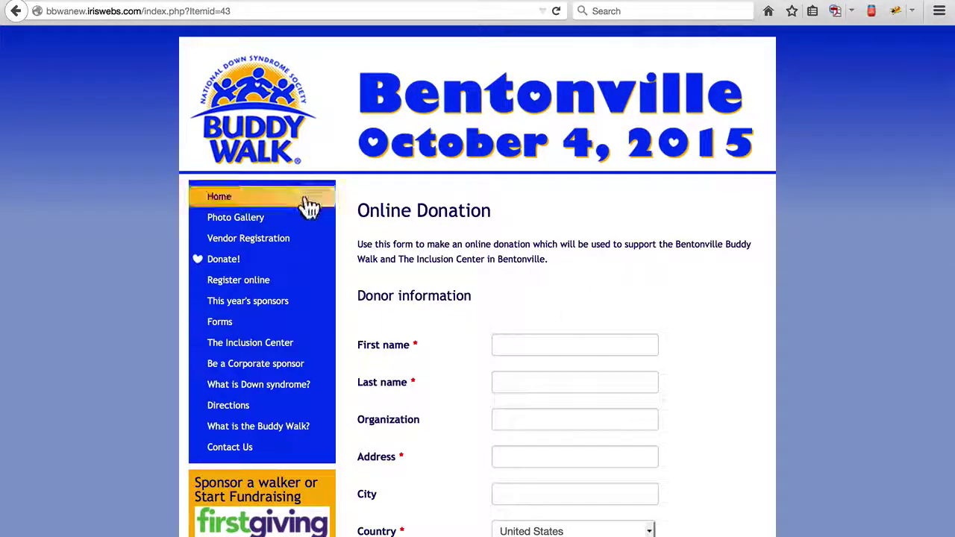
click(287, 350)
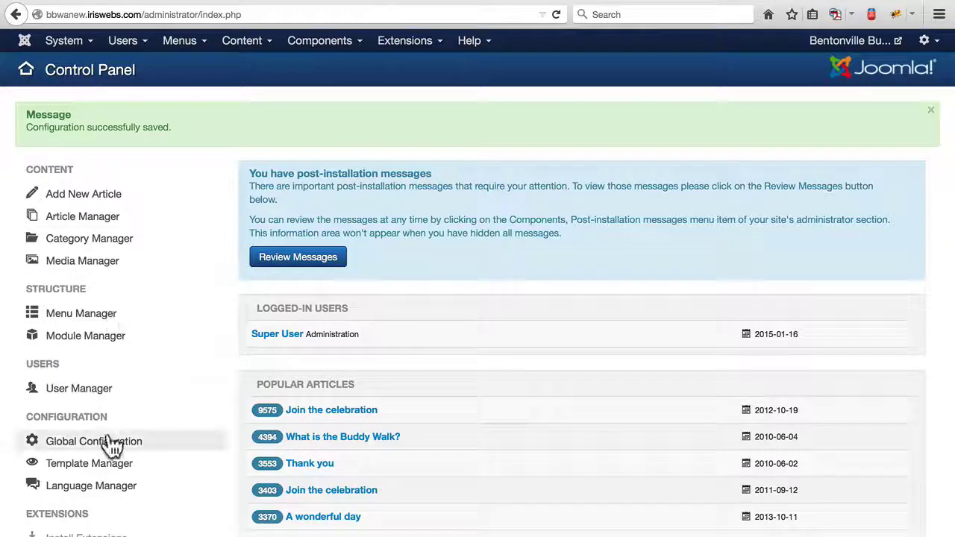
Step: In the Joomla administration's Global Configuration, enable Use URL rewriting and Adds Suffix to URL, then save and close the settings
click(117, 446)
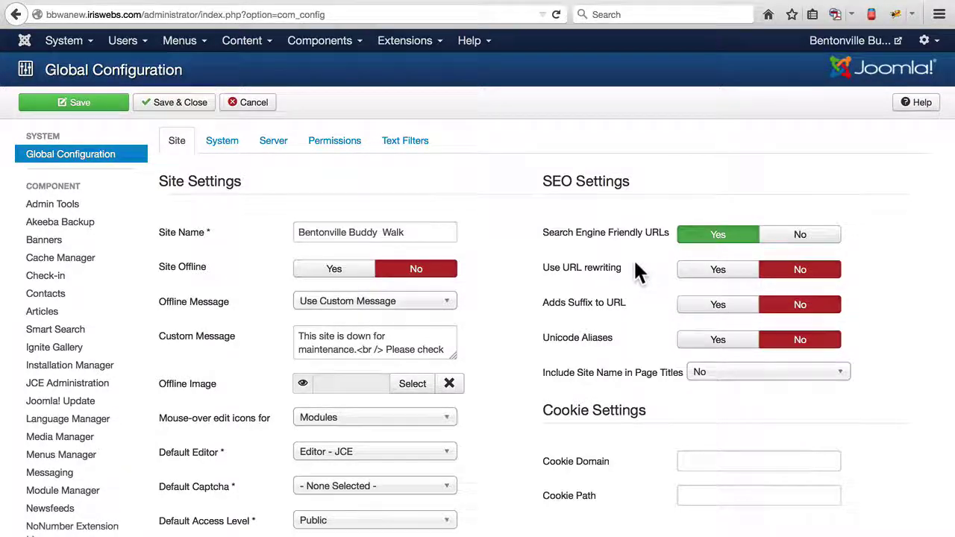
mouse_move(602, 278)
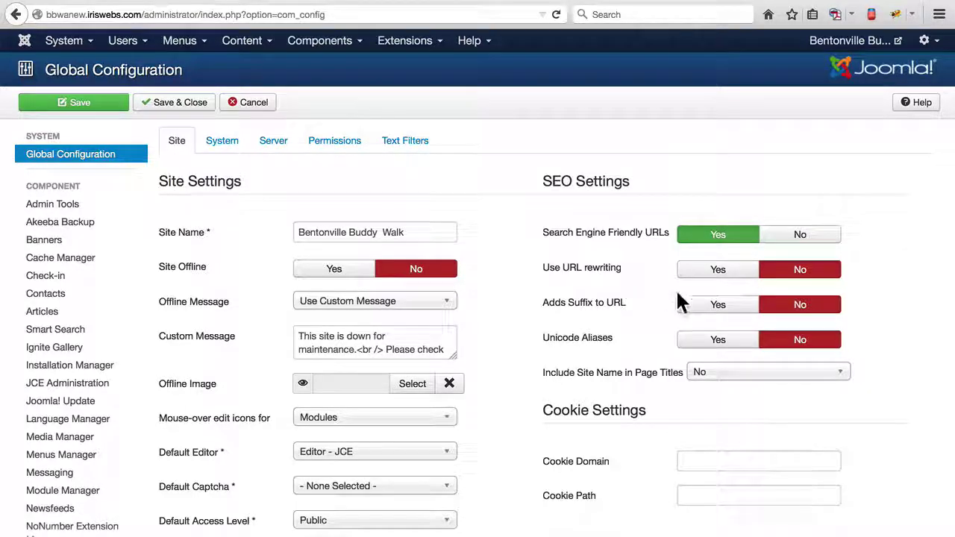
click(712, 270)
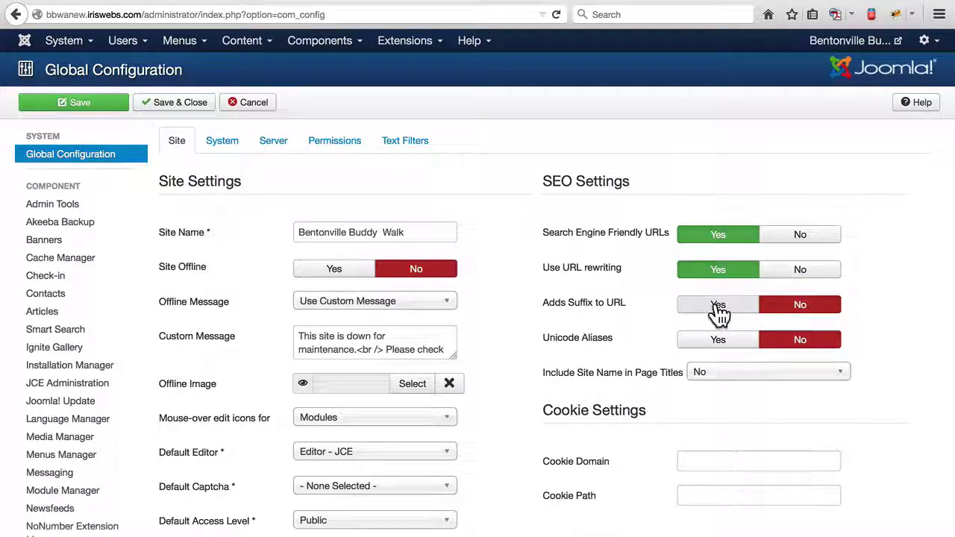
click(716, 305)
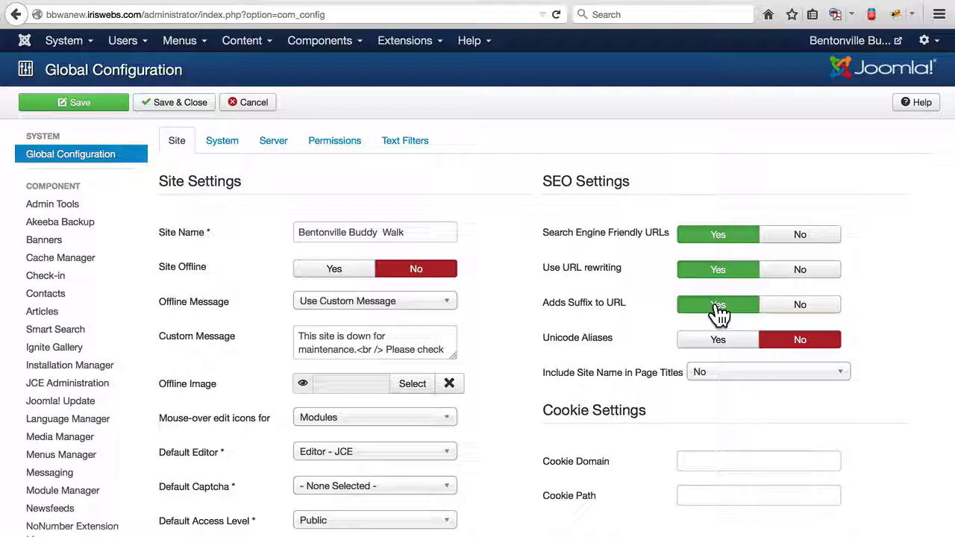
click(196, 109)
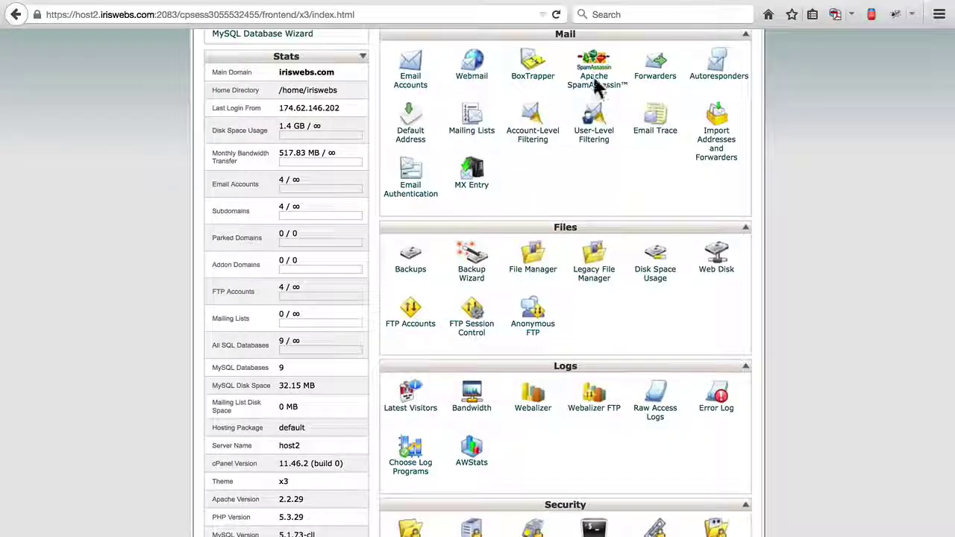
Step: In cPanel, open the File Manager at the web root and go to the bbwa/bbwanew folder
click(536, 271)
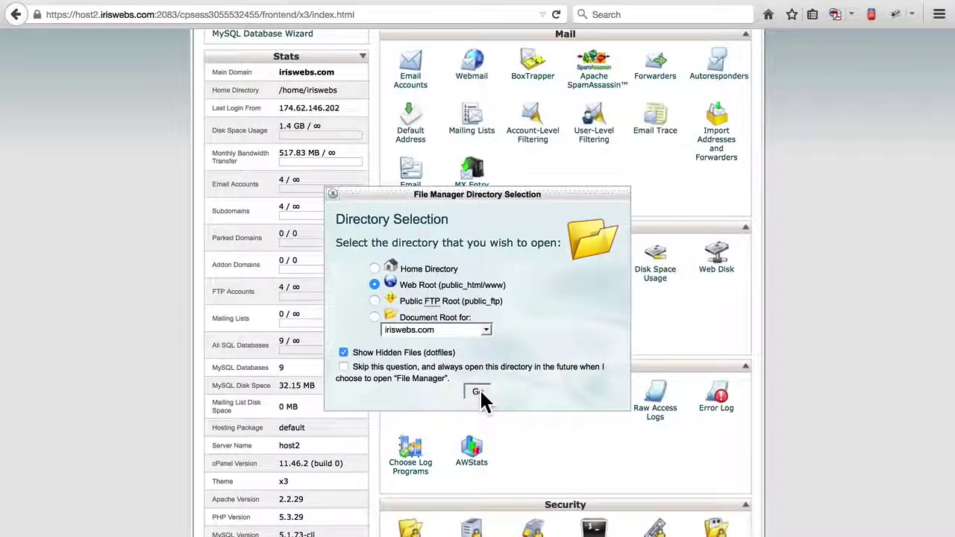
click(480, 398)
double_click(263, 199)
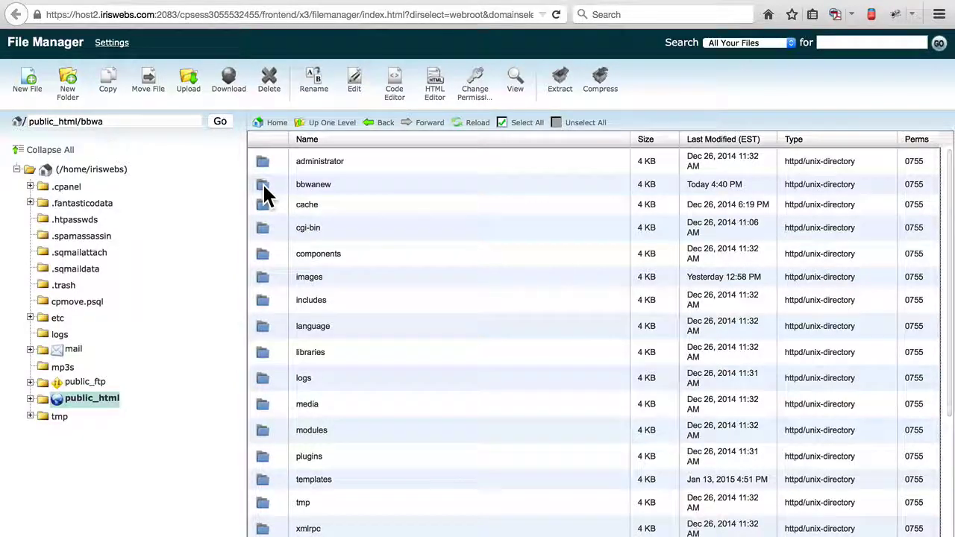
double_click(264, 188)
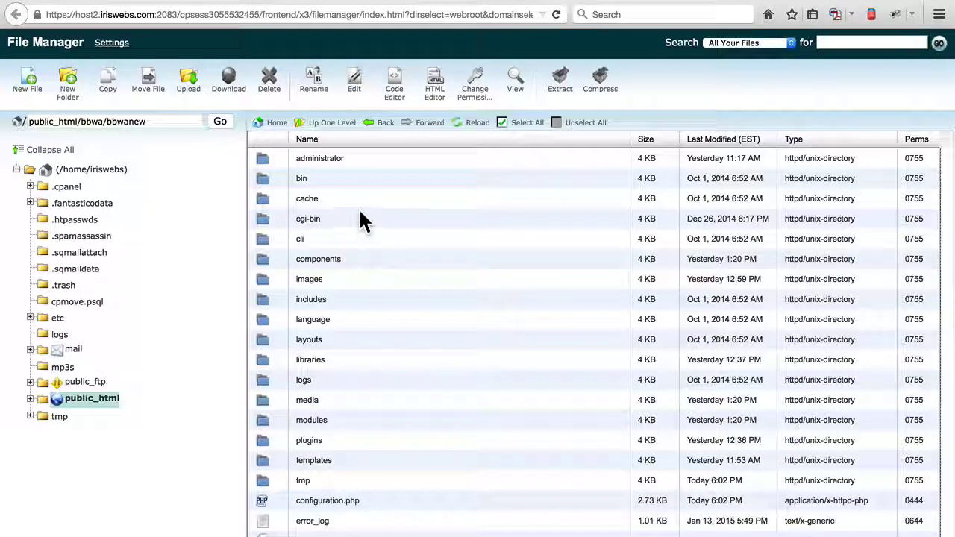
Step: Rename htaccess.txt in the bbwanew folder to .htaccess, and load the Home page of the new site
scroll(362, 376, down, 3)
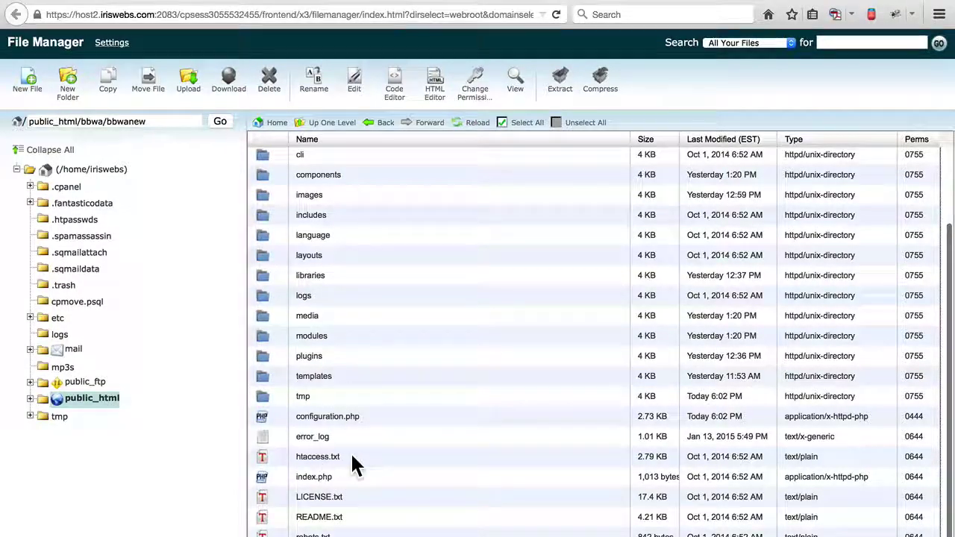
click(279, 458)
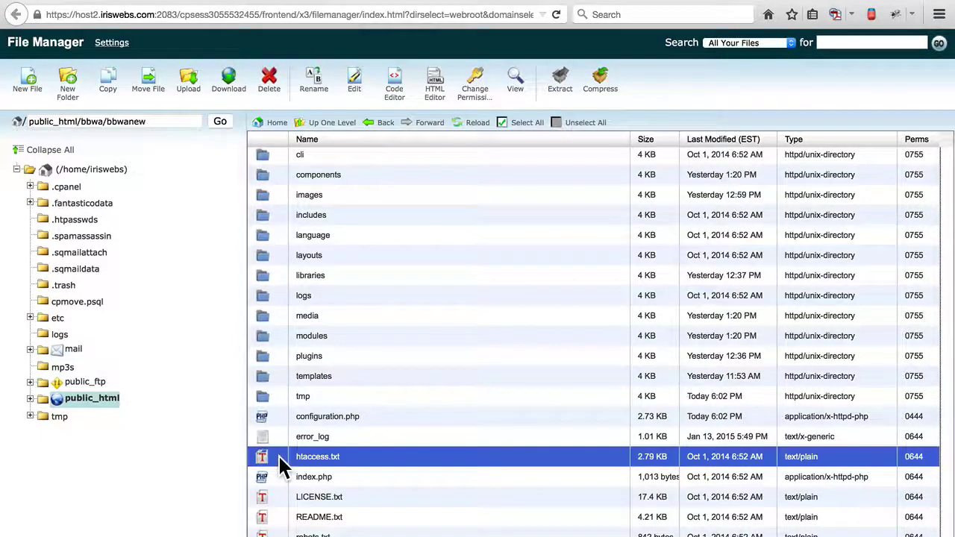
click(317, 87)
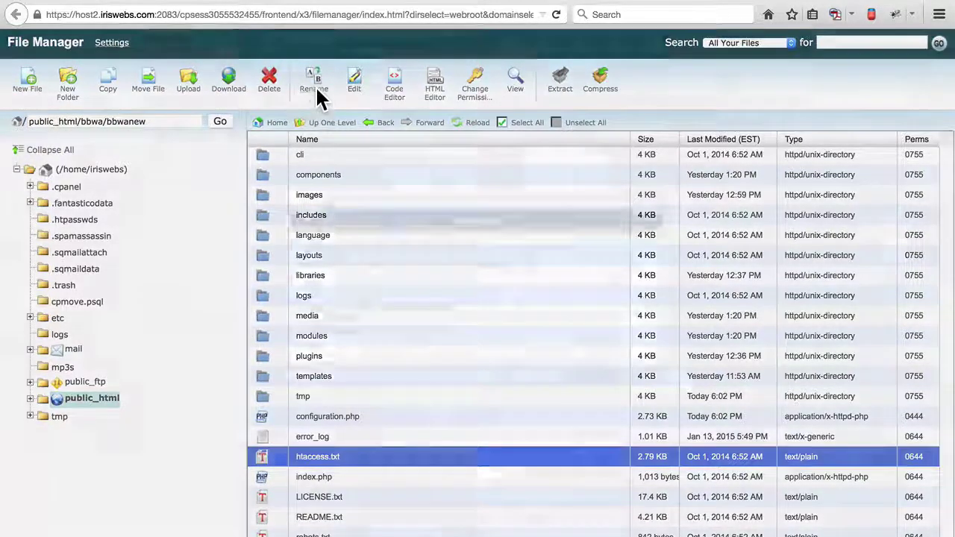
click(309, 332)
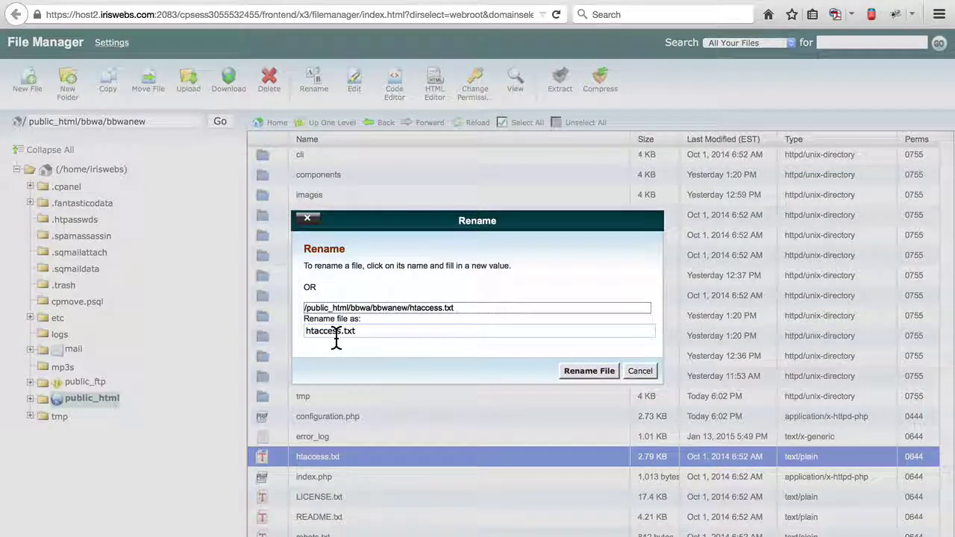
text(.)
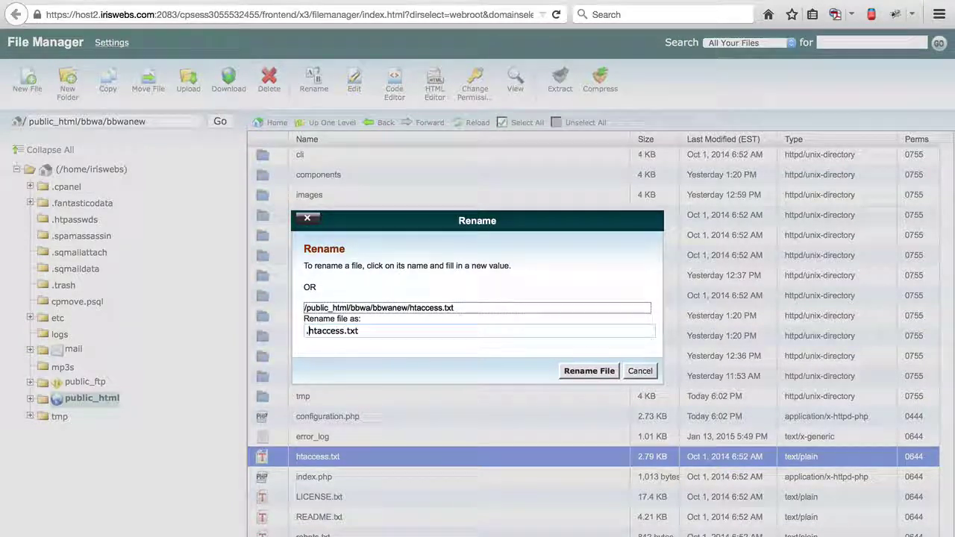
click(361, 332)
key(BackSpace)
key(BackSpace)
key(BackSpace)
key(BackSpace)
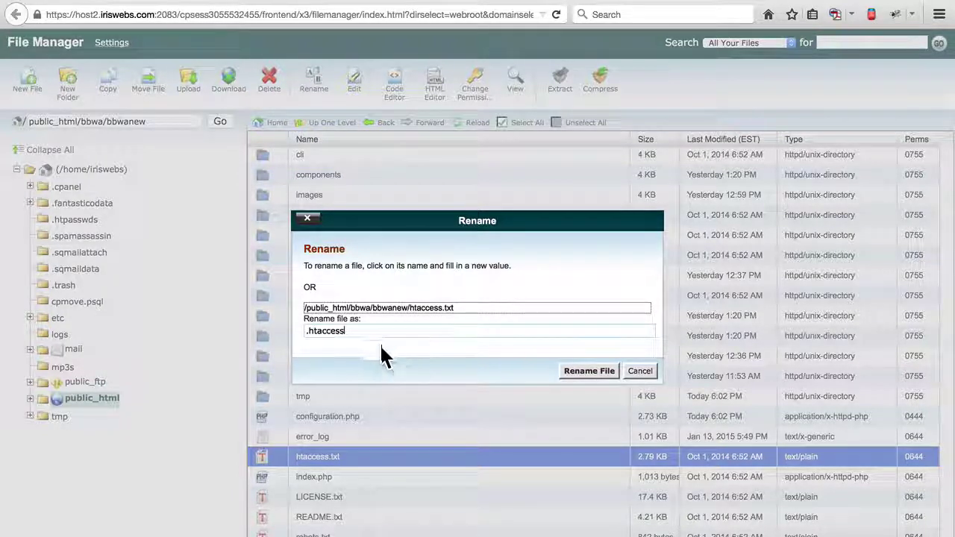
click(586, 371)
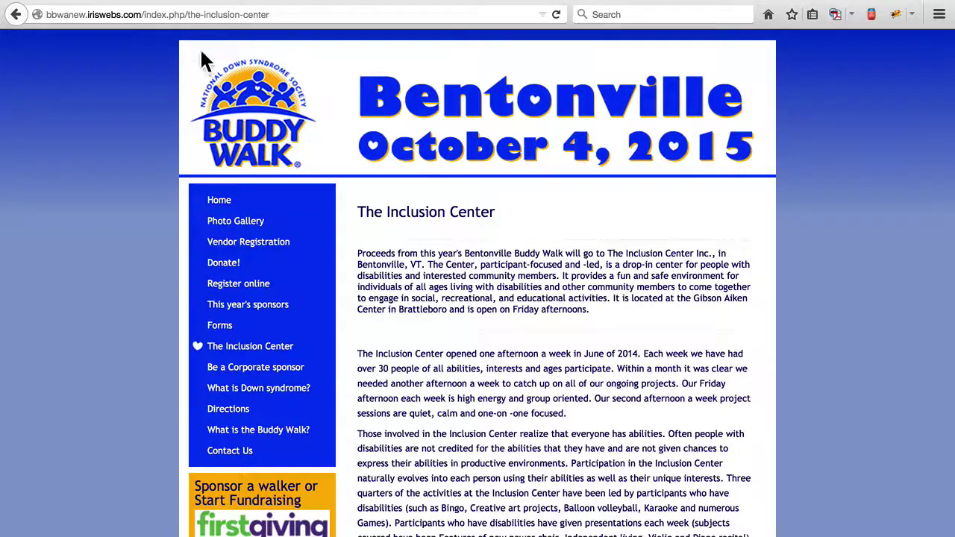
click(219, 202)
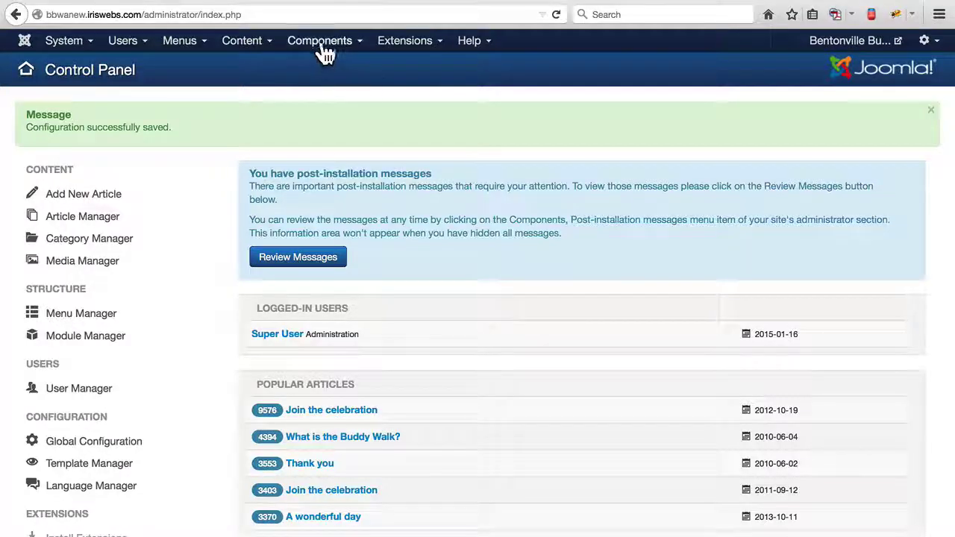
Step: Run an Akeeba backup of the new site with the comment "j3.3.6 ignite, joomdonation, sef urls"
click(323, 47)
click(346, 80)
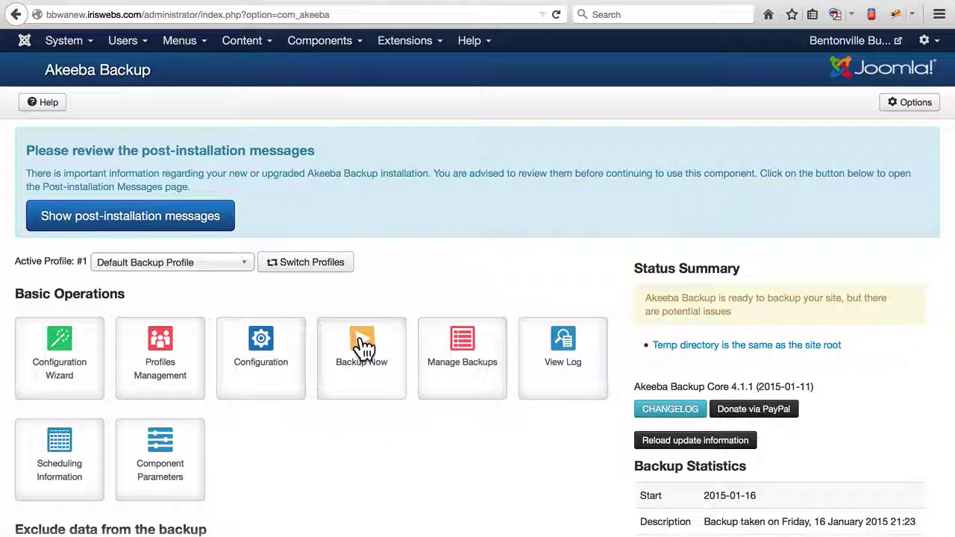
click(363, 345)
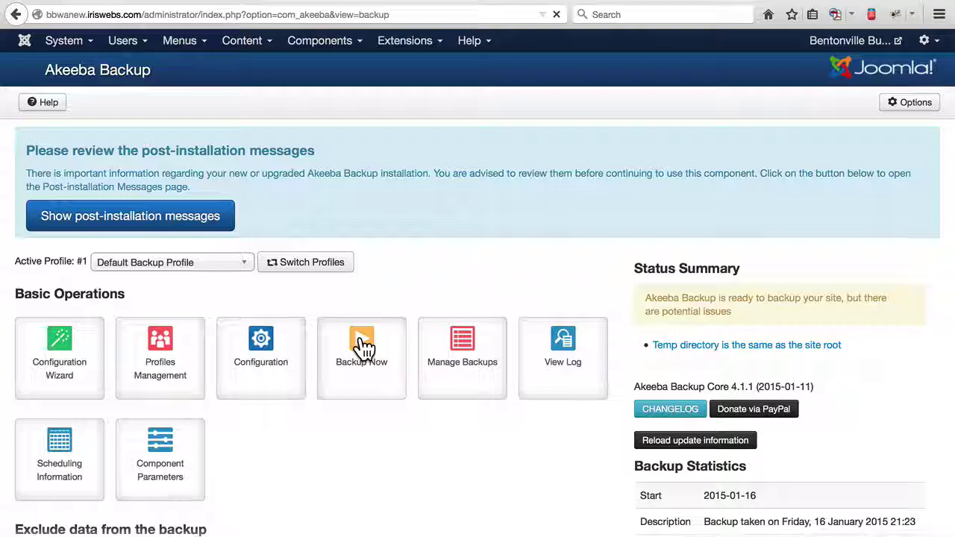
text(j3.3.)
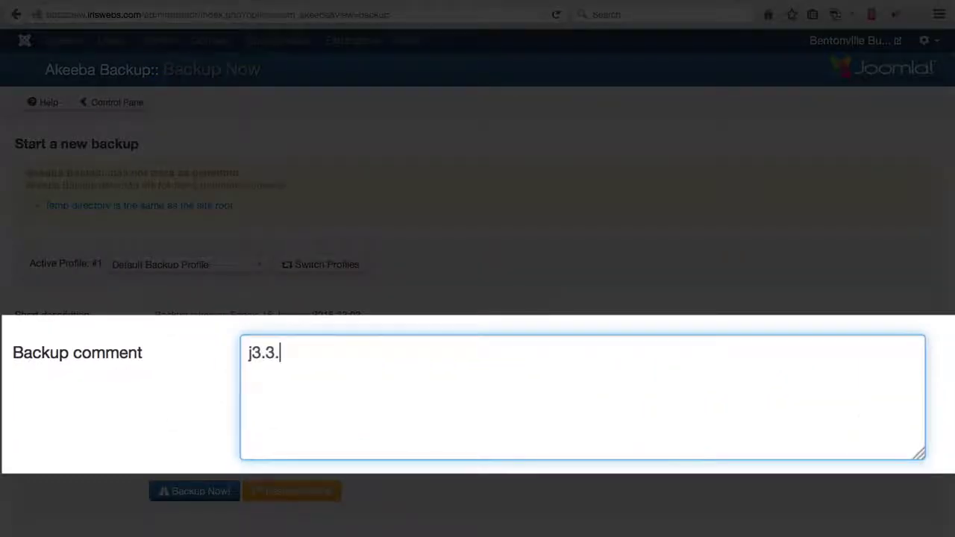
text(6 ignite,)
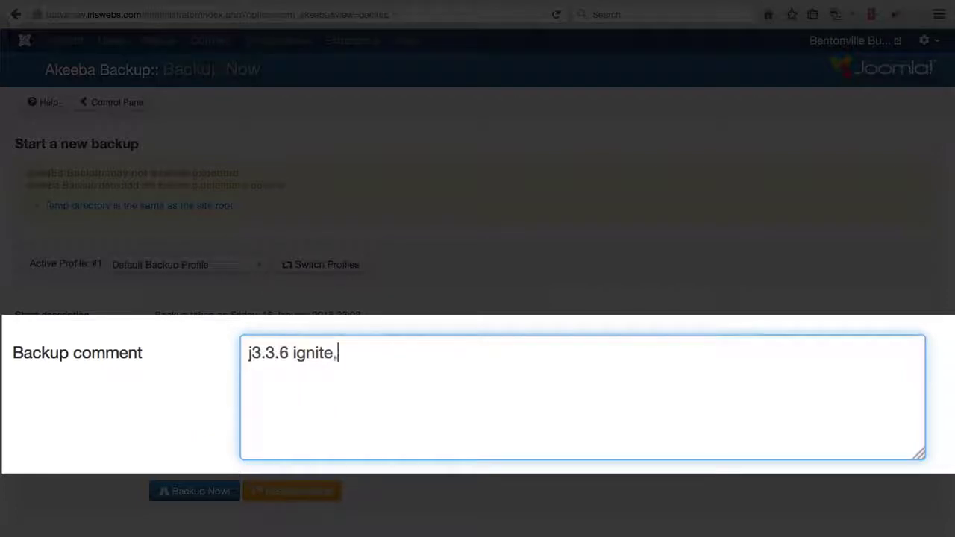
text( joom)
text(dona)
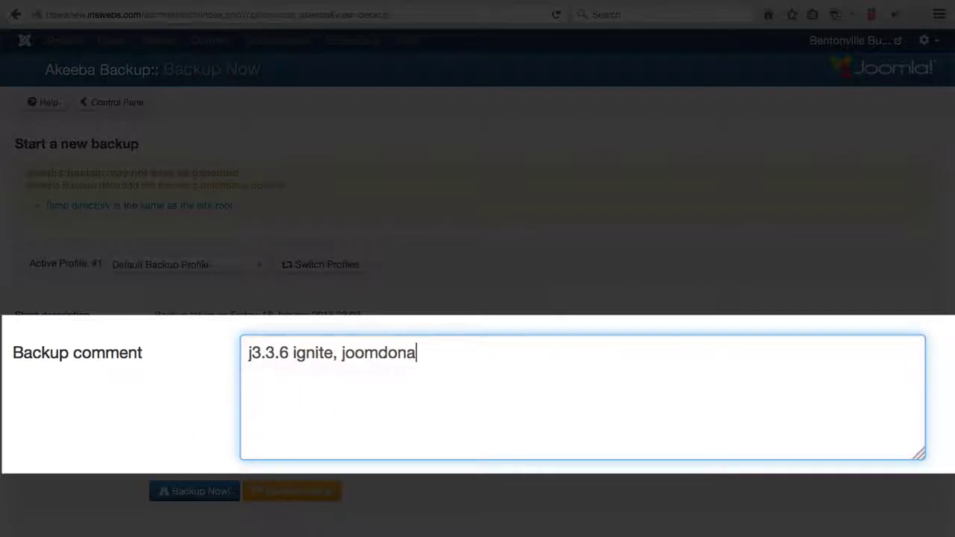
text(tion, sef)
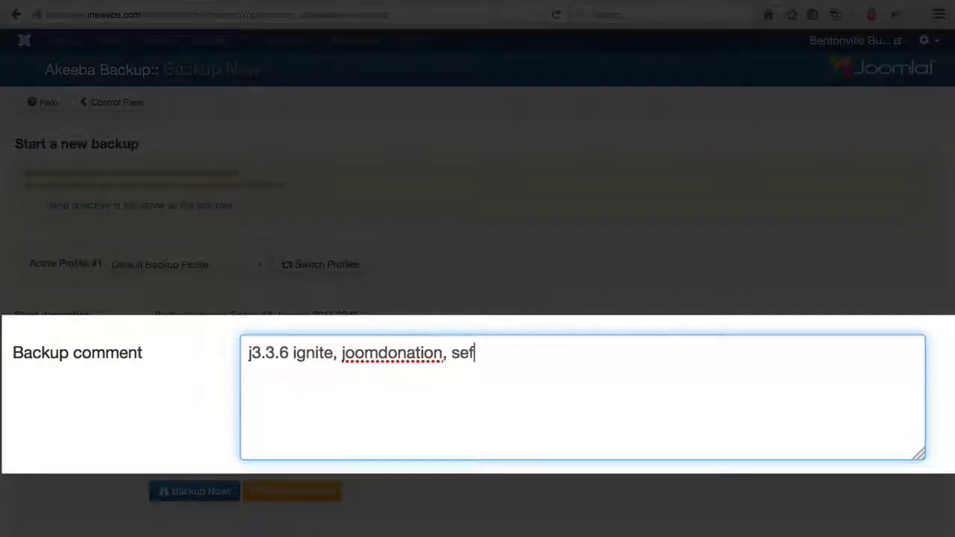
text( urls)
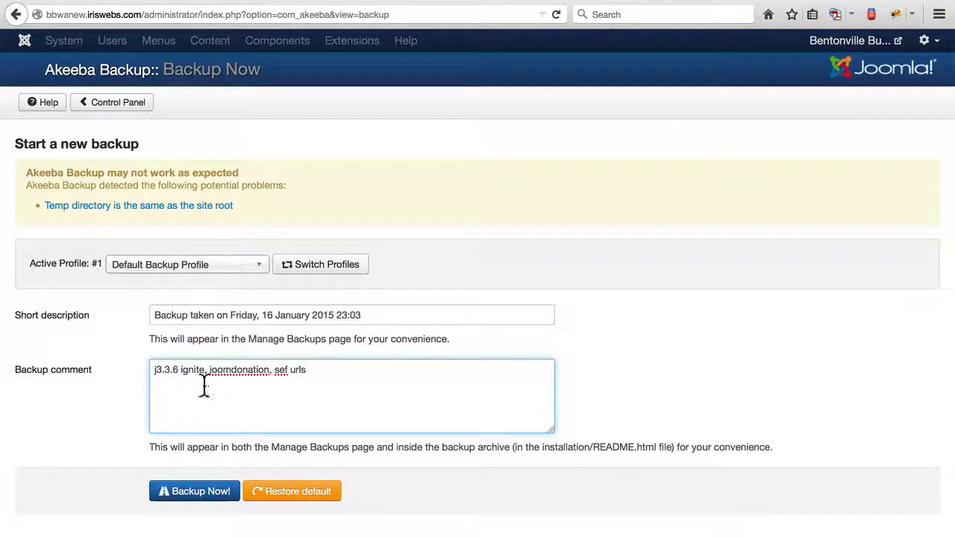
click(216, 499)
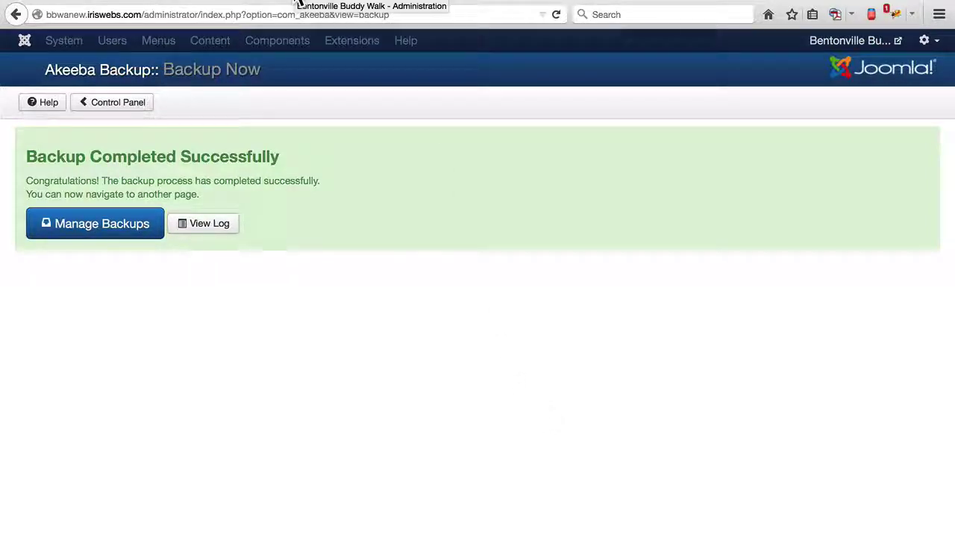
Step: Switch to the Bentonville Buddy Walk site at bbwa.iriswebs.com
click(524, 3)
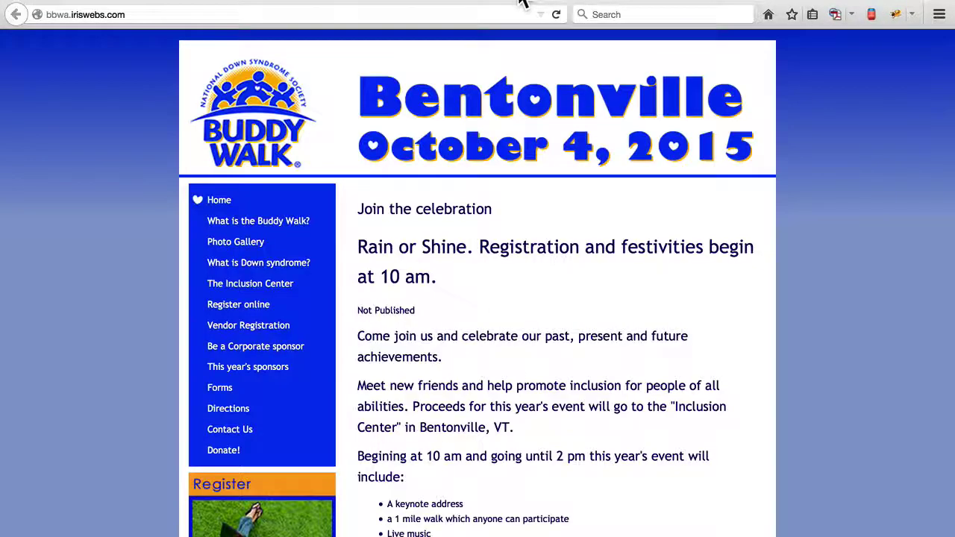